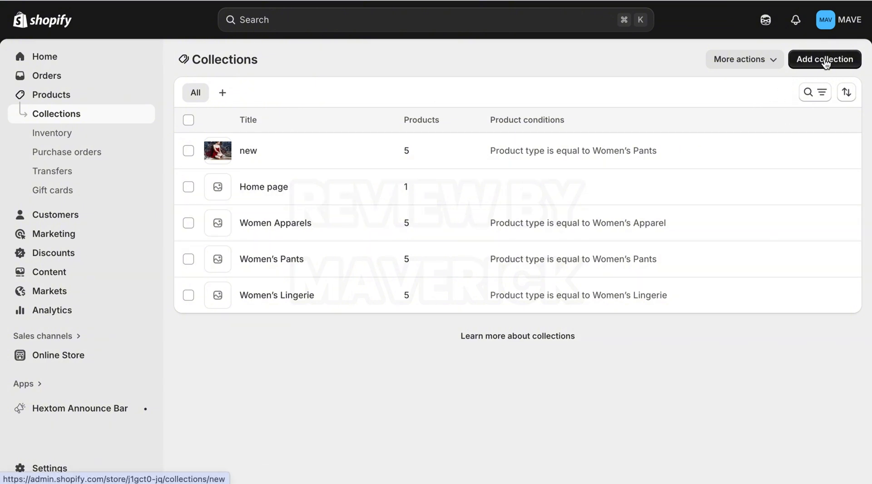
Start a new collection and title it "Fabrics"
click(826, 63)
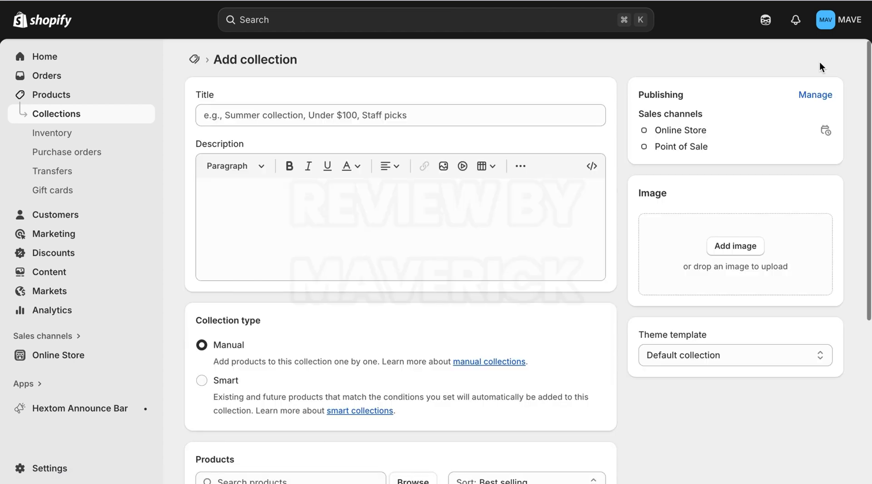
click(436, 116)
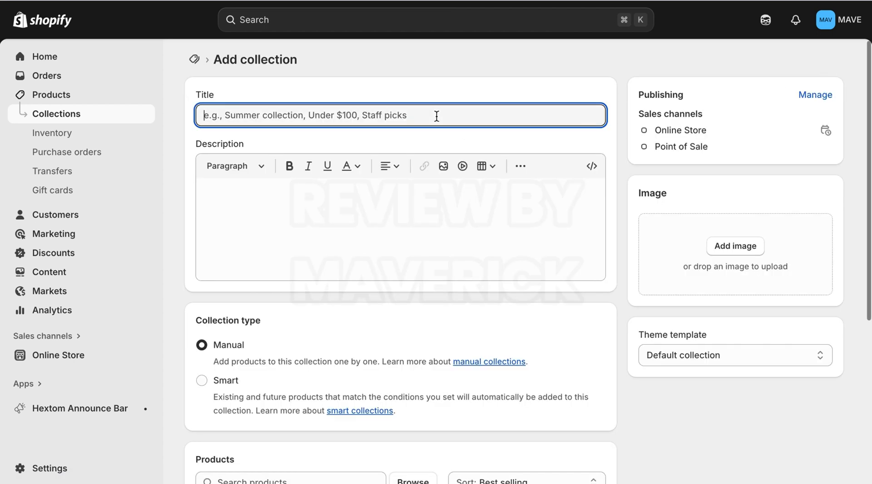
text(fa)
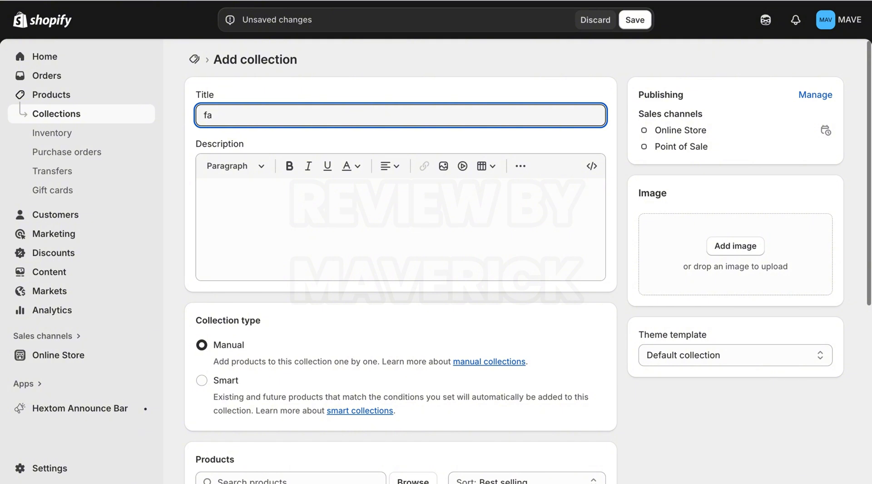
key(BackSpace)
key(BackSpace)
text(Fabrics)
Enter "OUR NEW STOCKS" as the collection's description
click(416, 189)
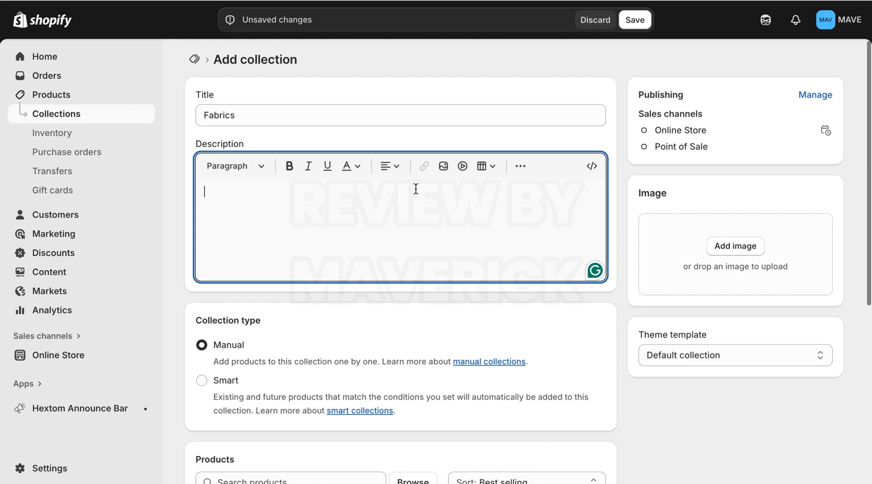
text(Our NEW)
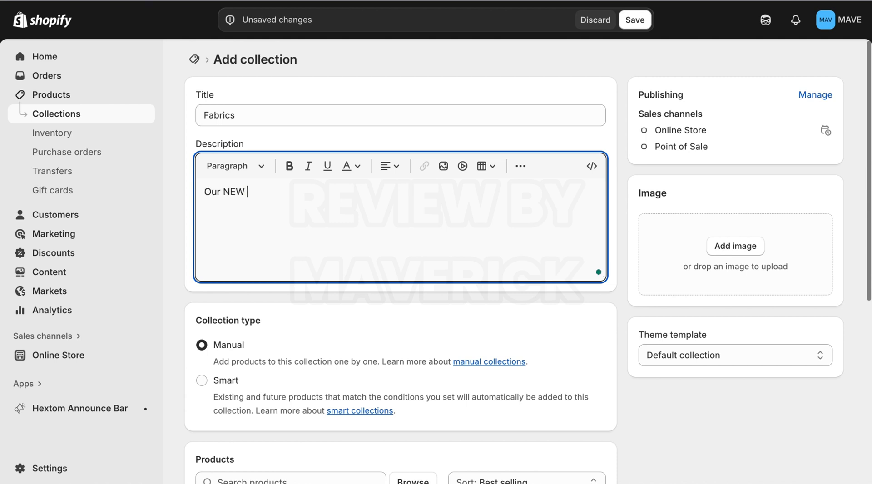
text( STOCKS)
click(220, 191)
key(Delete)
text(UR)
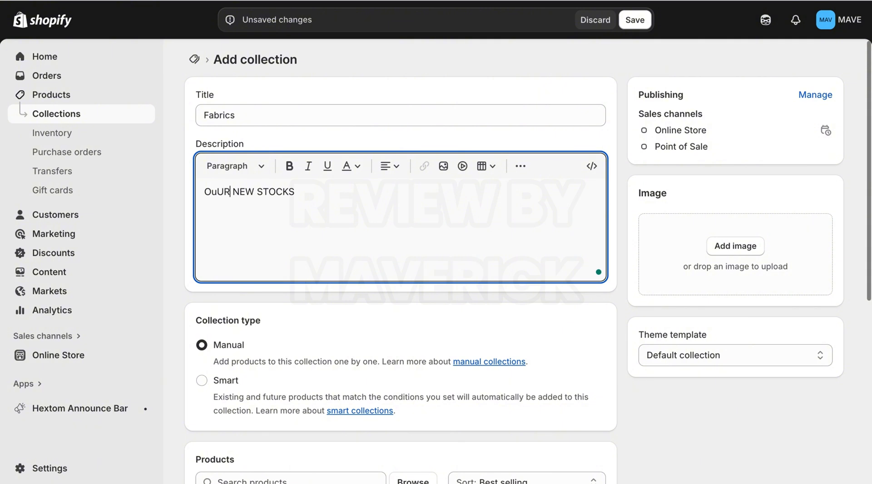
click(212, 191)
key(Delete)
key(Delete)
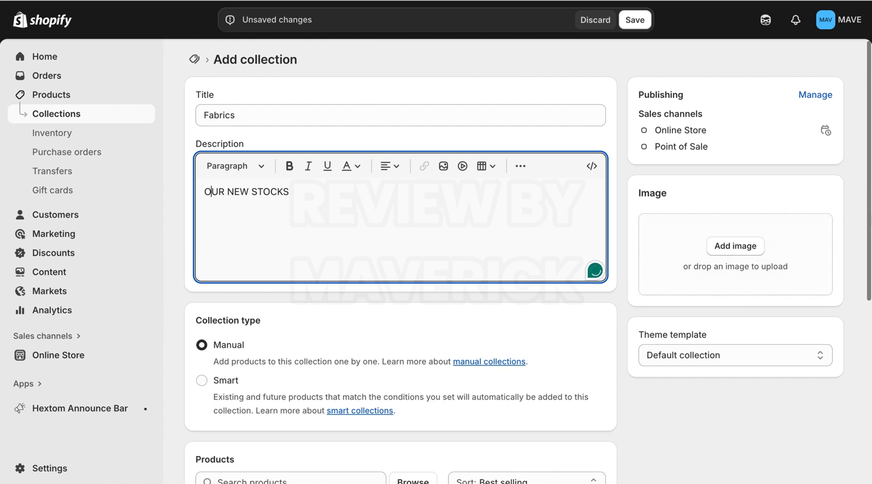
Set the collection image to the existing JPG of the red and black blouse beside a clothes rack
scroll(868, 224, down, 3)
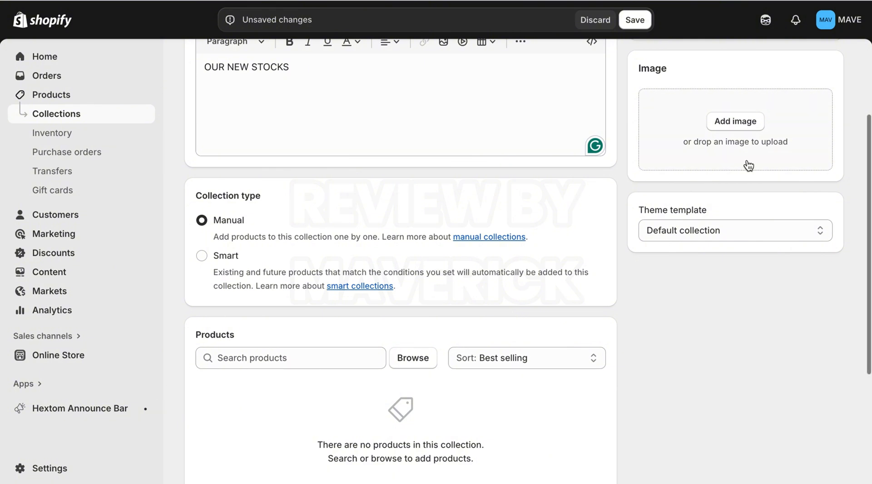
click(722, 143)
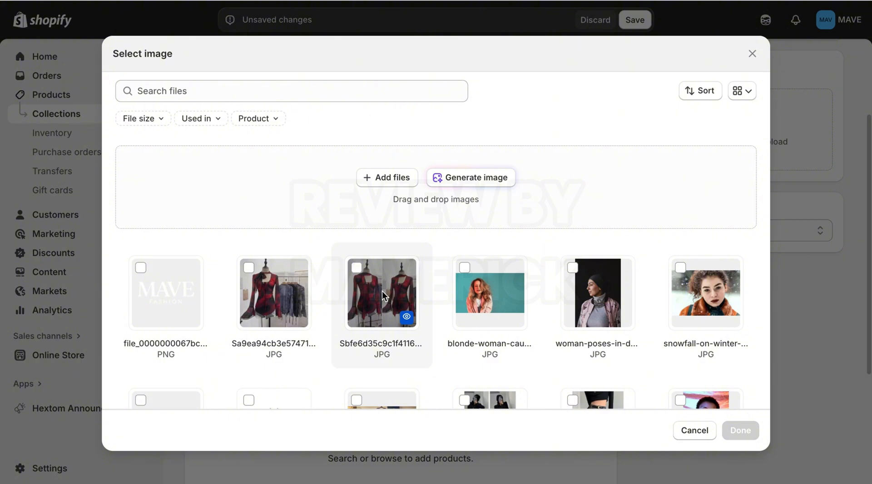
click(248, 268)
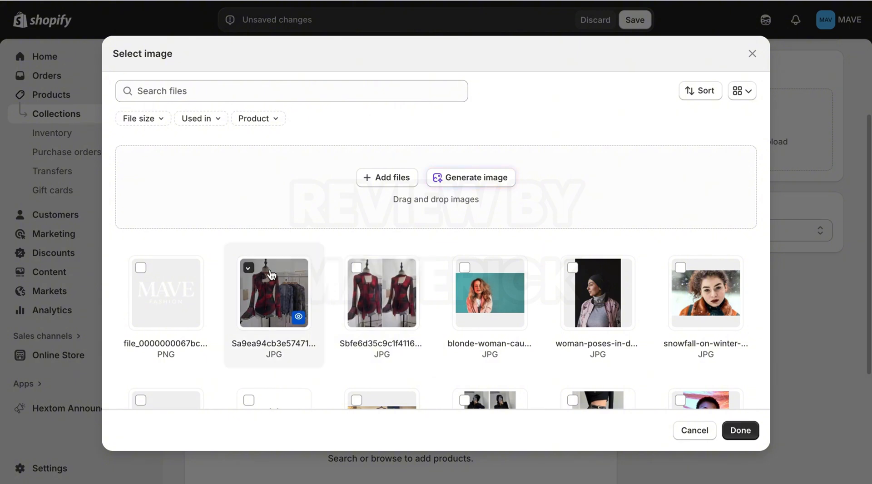
click(740, 430)
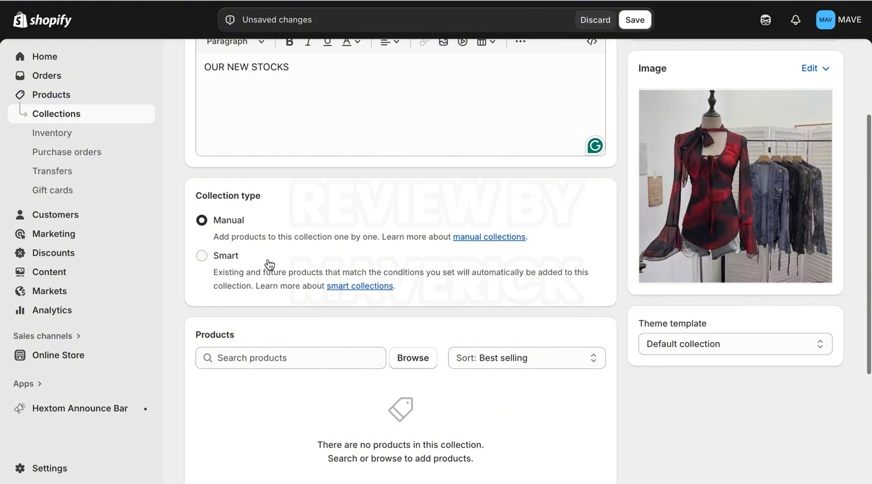
scroll(868, 302, down, 3)
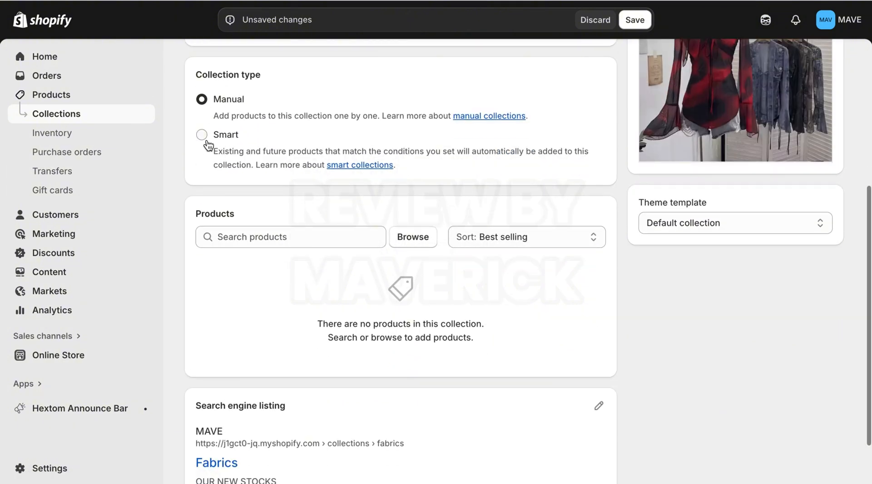
click(203, 135)
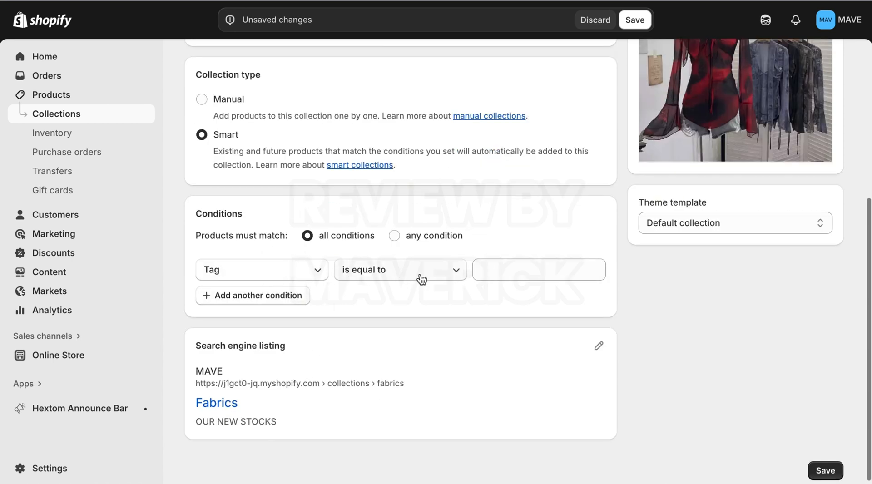
click(513, 268)
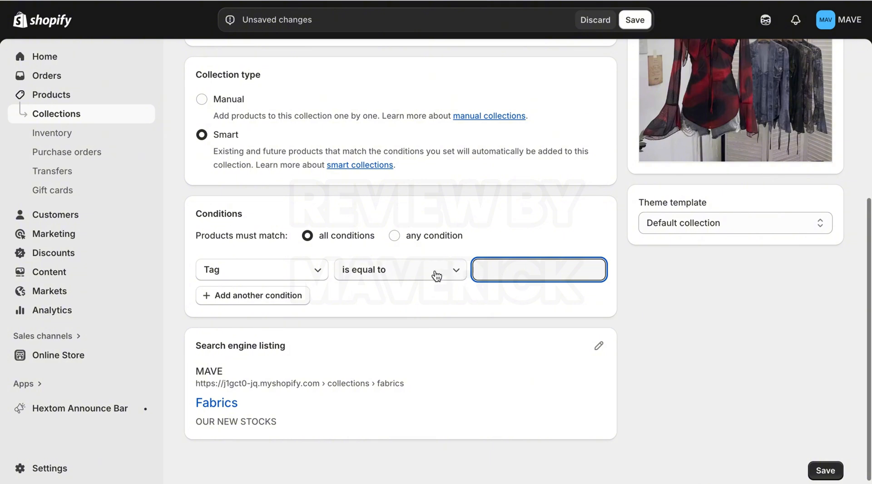
click(201, 100)
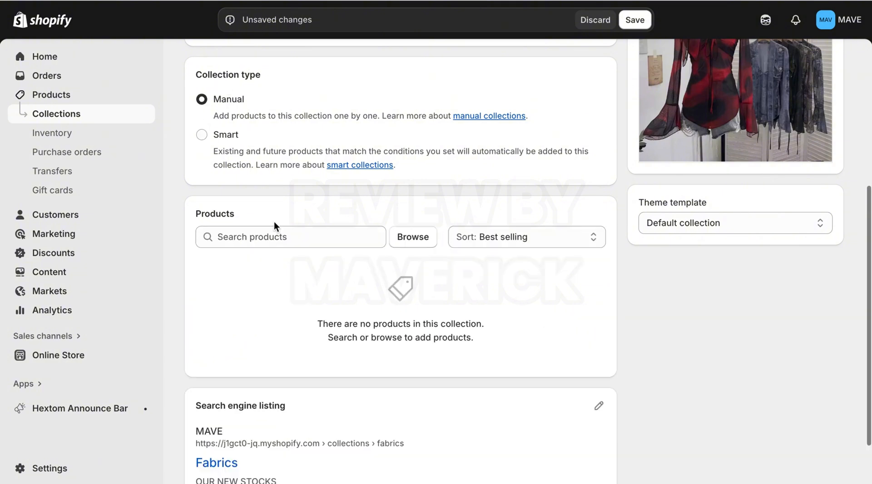
Add the Black Crushed Velvet Hooded Jacket with Faux Fur Trim and the Vintage-Inspired Graphic Long-Sleeve Top with Pleated Plaid Mini Skirt to the collection
click(363, 237)
click(422, 239)
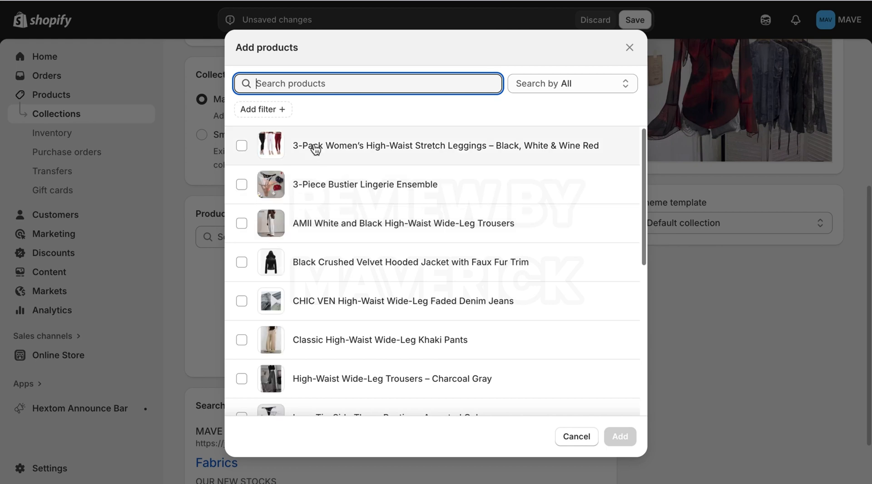
click(367, 269)
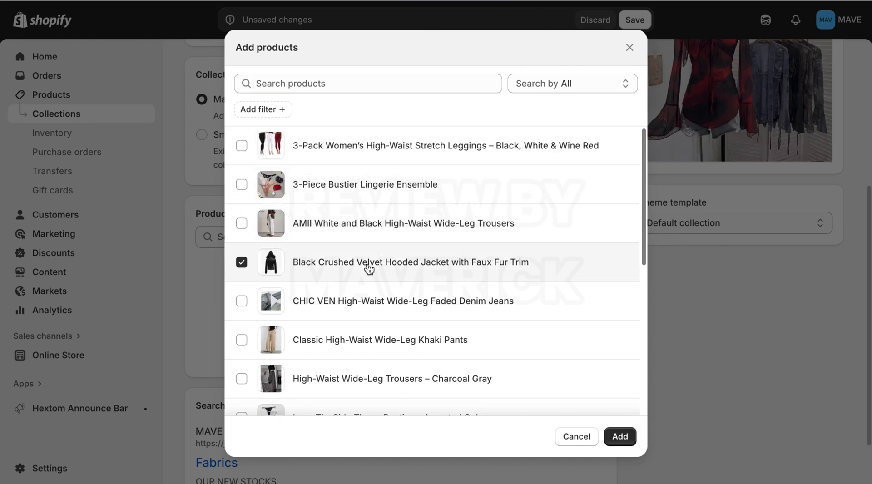
drag(644, 261, 644, 416)
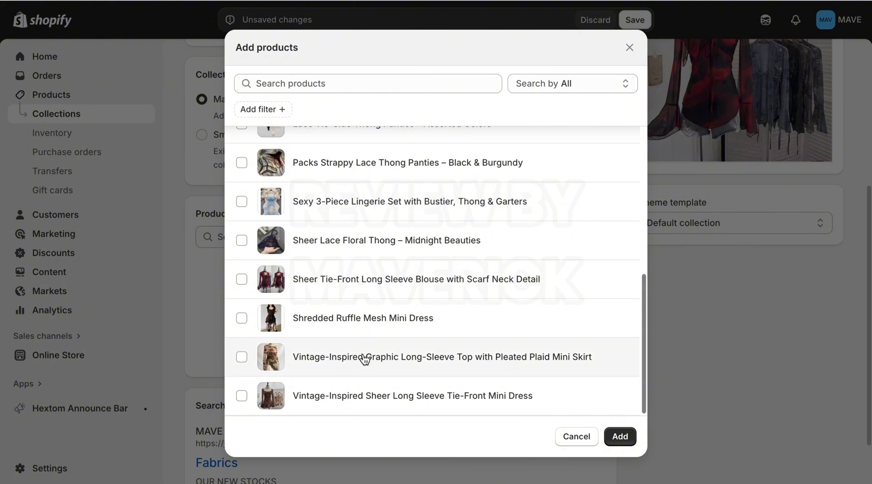
click(242, 357)
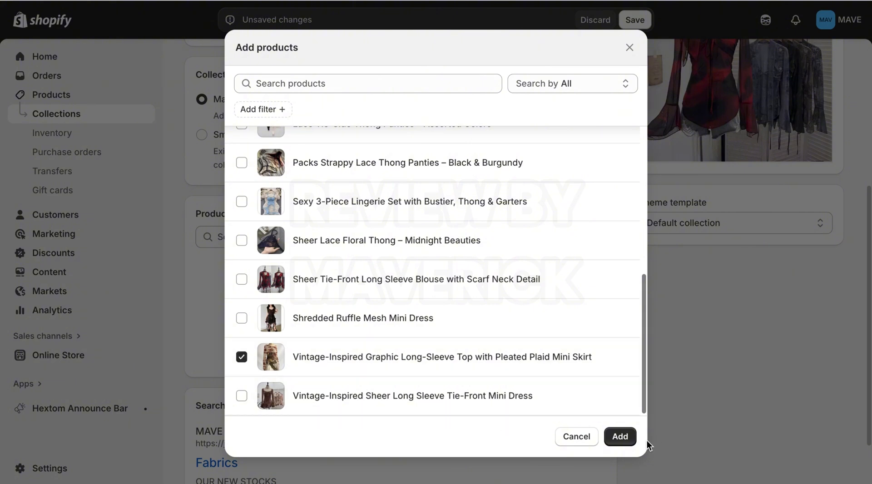
click(621, 438)
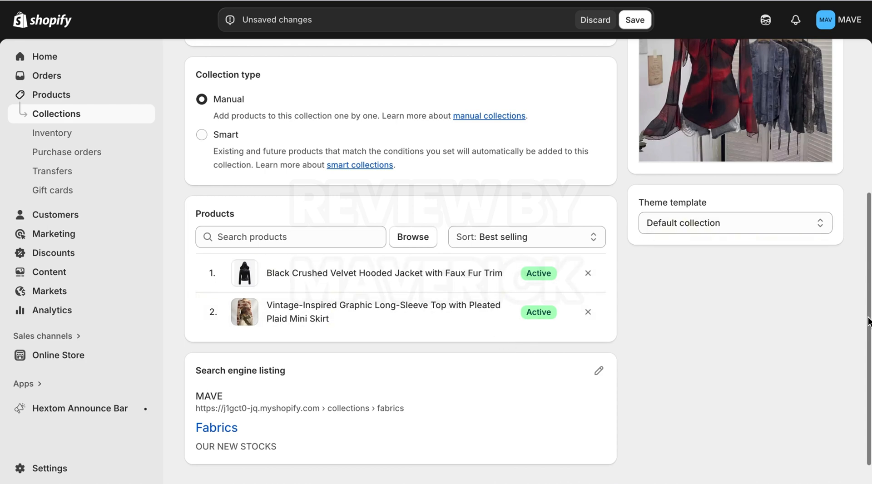
Save the Fabrics collection and return to the list of collections
drag(868, 322, 869, 126)
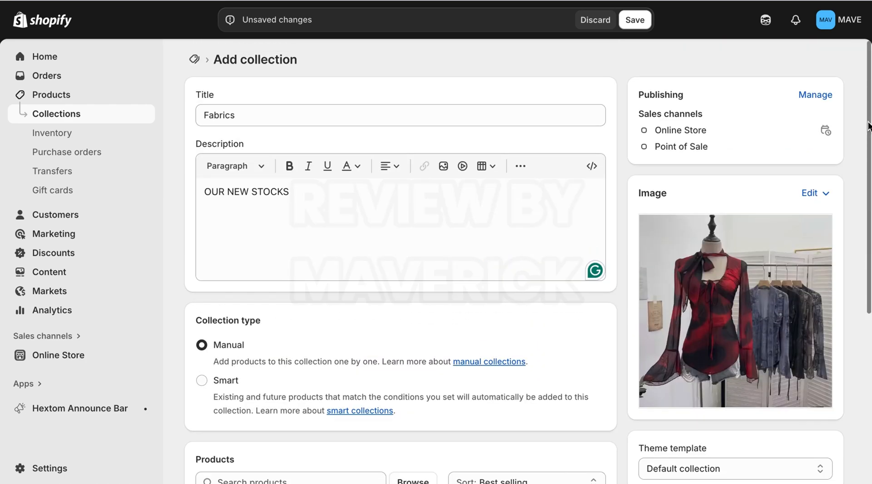
click(638, 20)
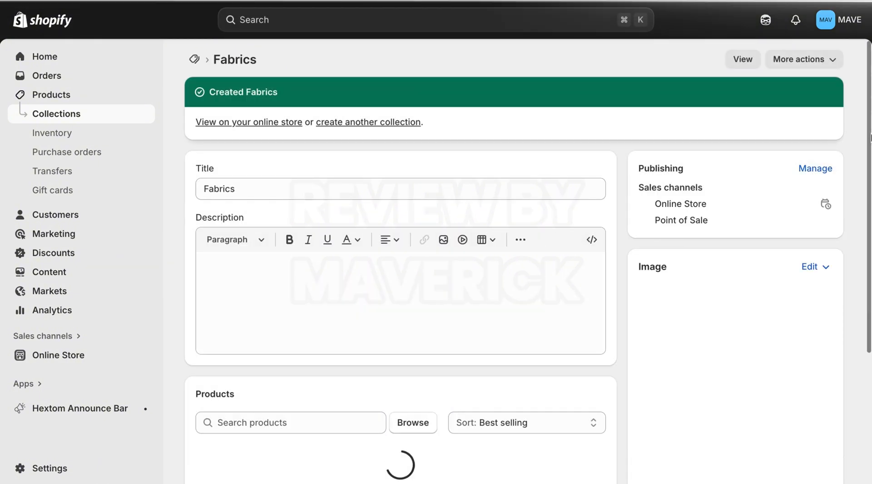
drag(870, 138, 870, 255)
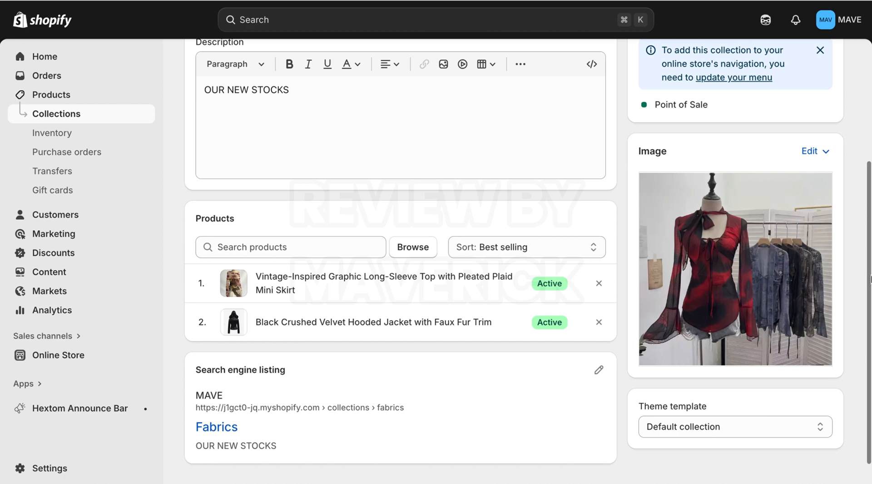
drag(870, 278, 870, 133)
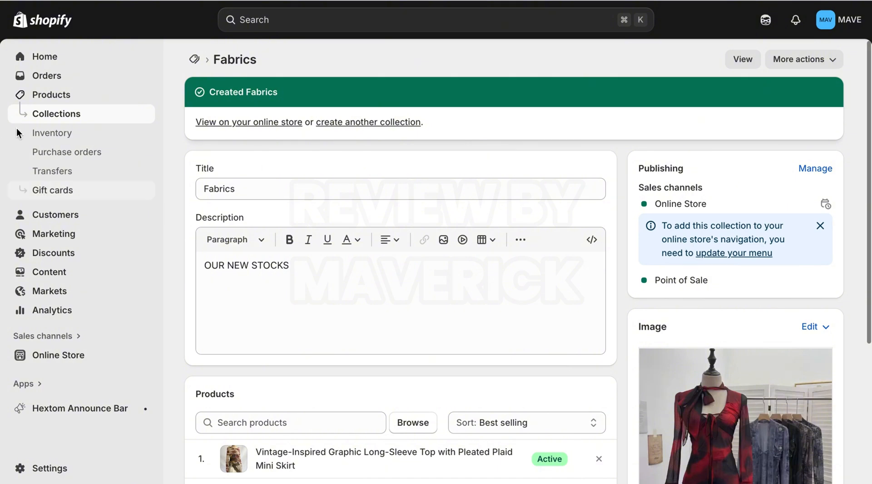
click(77, 117)
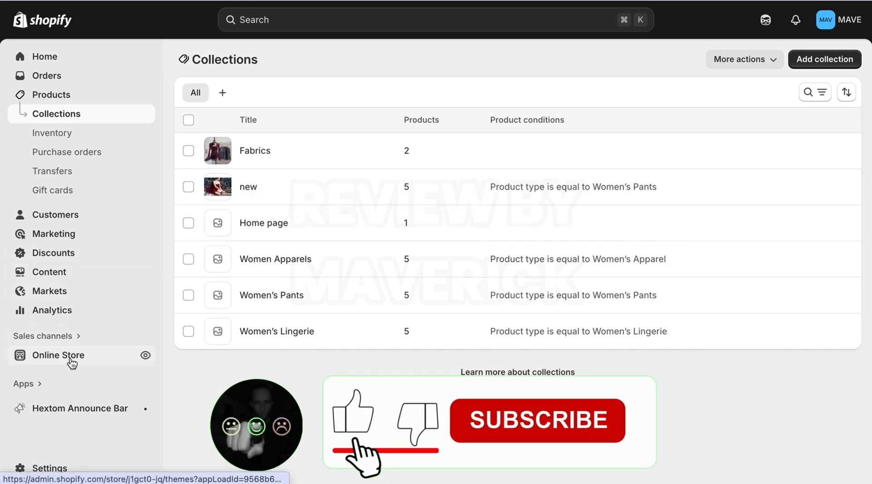
Create a new navigation menu in the store's content and name it "MAIN MENU"
click(48, 276)
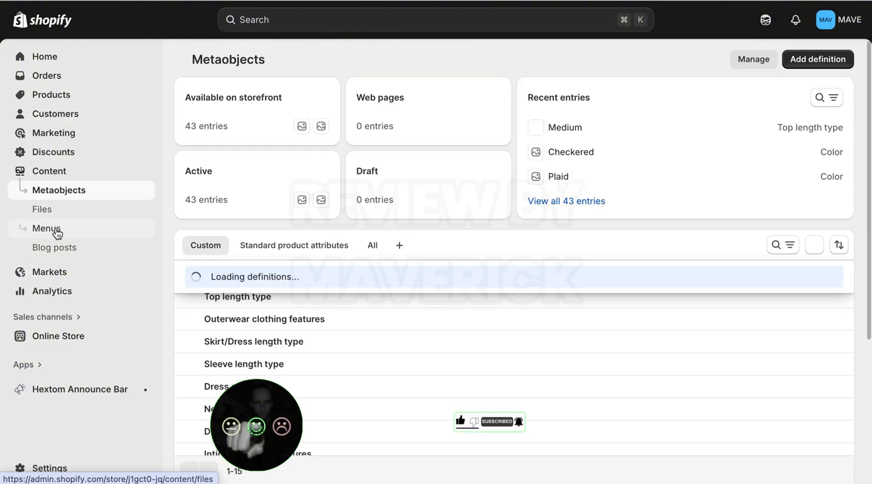
click(51, 229)
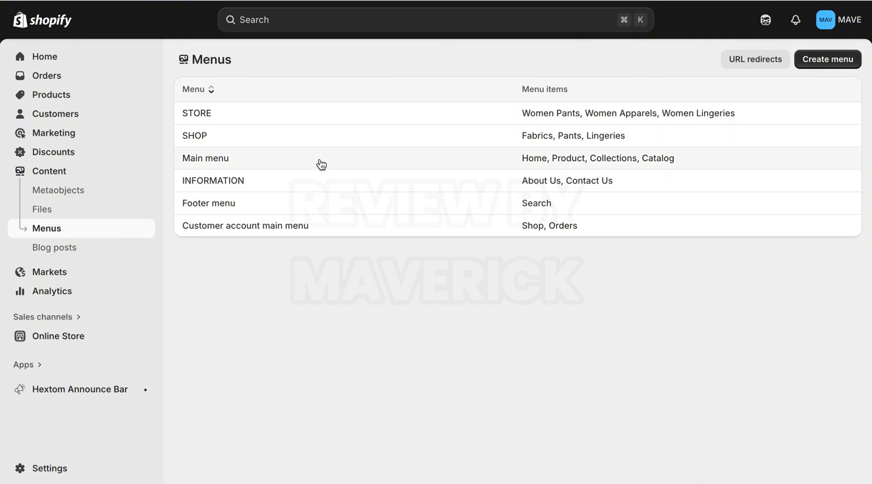
click(818, 59)
click(500, 121)
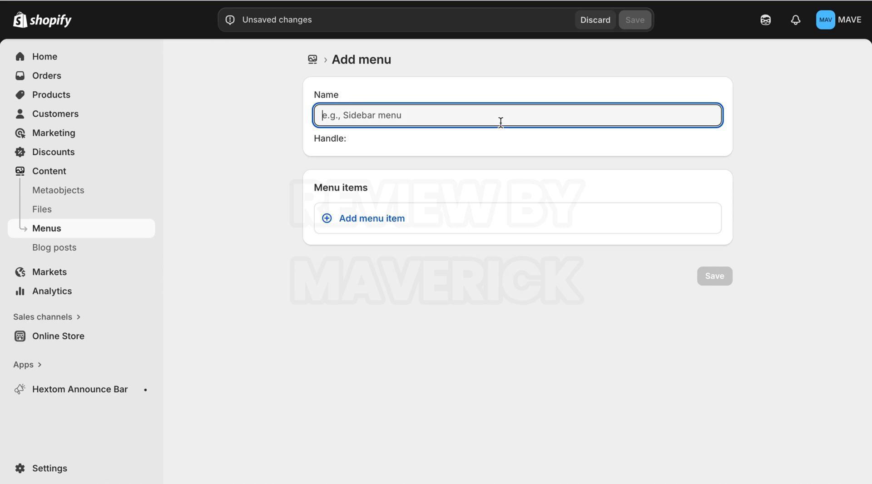
text(MAIN MENU)
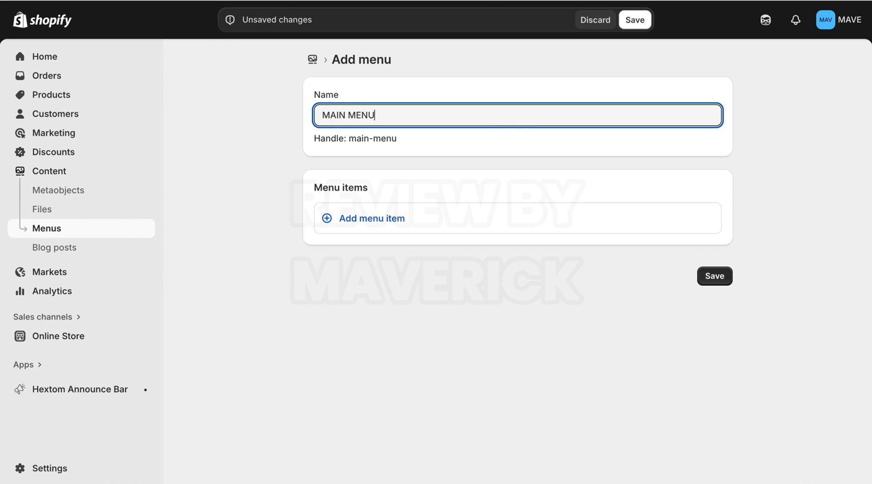
Add a menu item labelled "Home" that links to the Home page
click(362, 220)
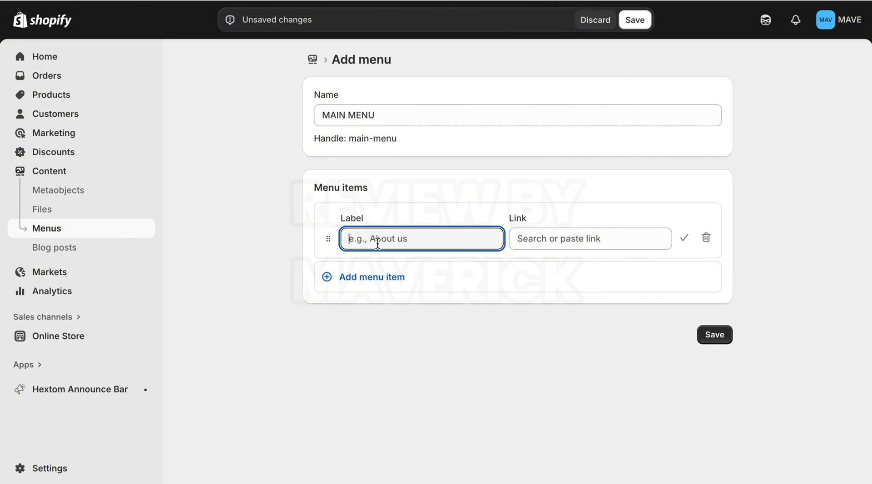
text(Homw)
key(BackSpace)
text(e)
click(609, 238)
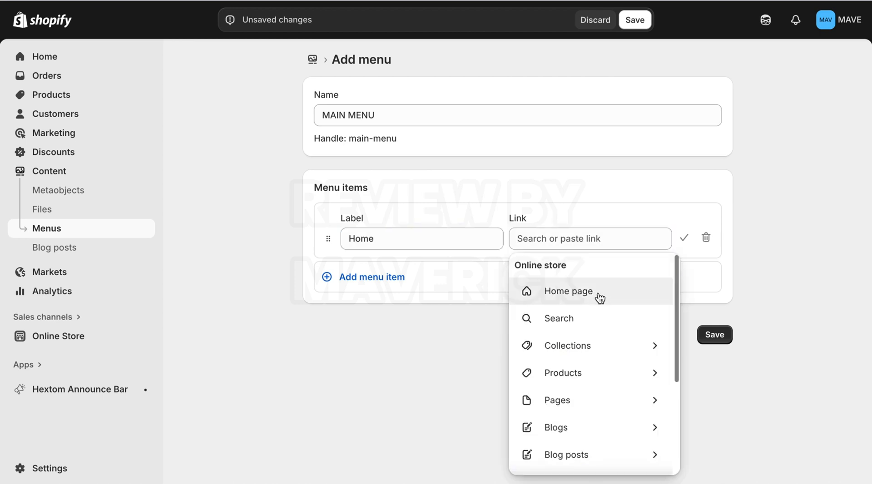
click(595, 293)
click(684, 238)
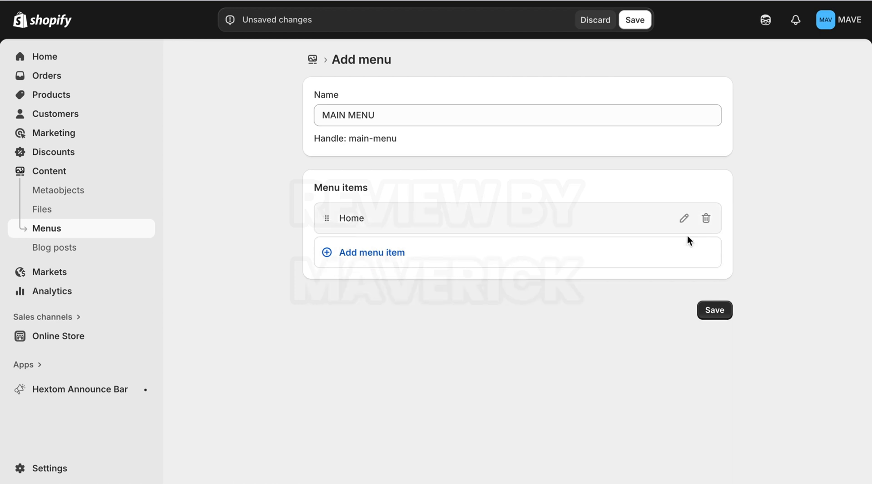
Add a menu item labelled "Products" that links to All products
click(372, 253)
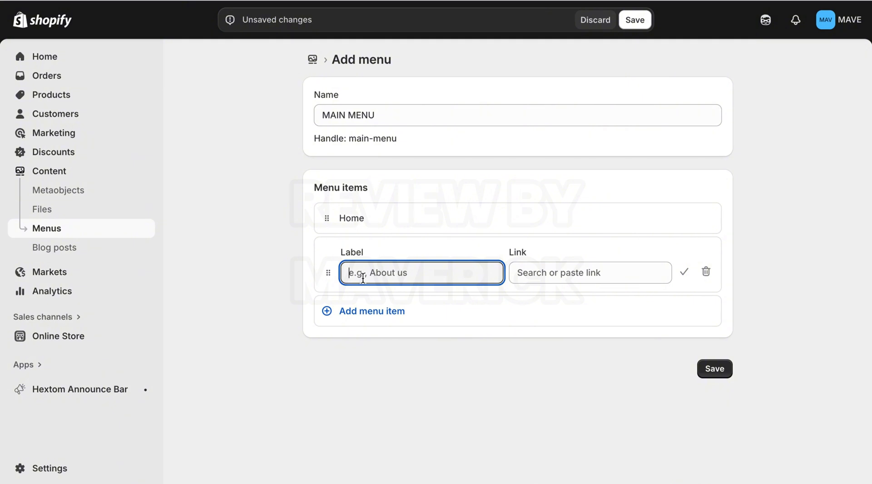
text(Products)
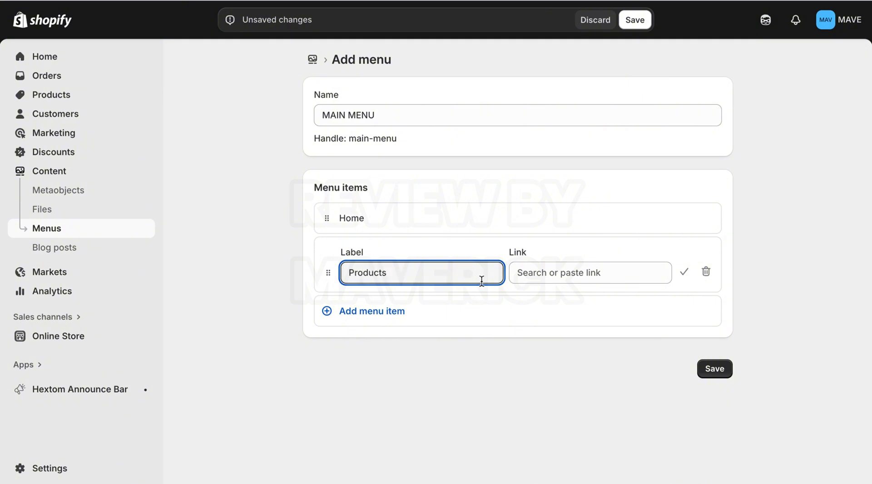
click(554, 273)
click(585, 181)
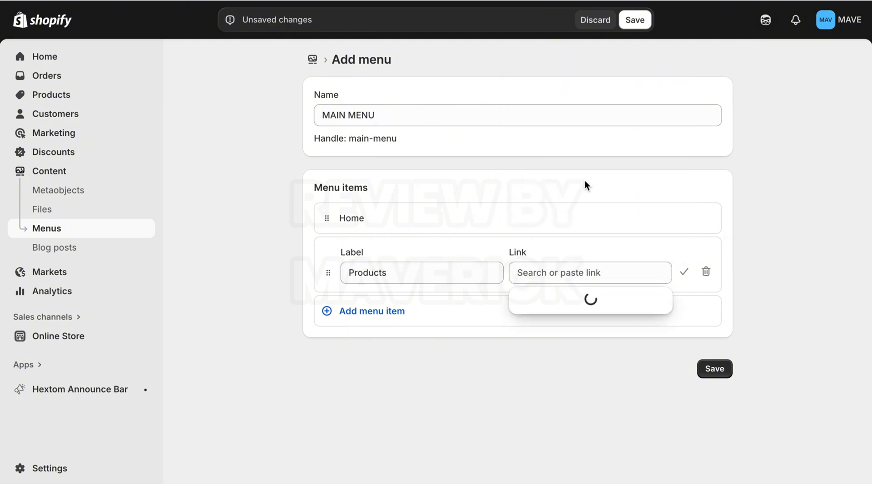
click(557, 97)
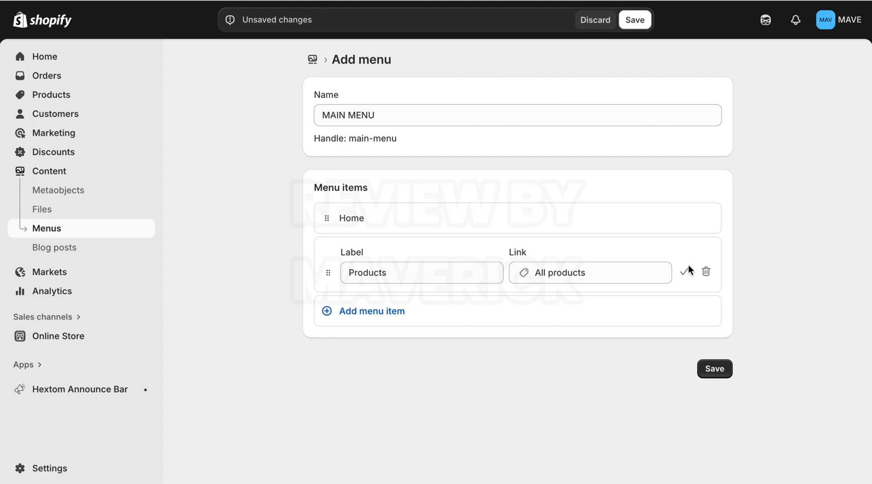
click(687, 277)
Add a menu item labelled "Collection" that links to All collections
click(382, 291)
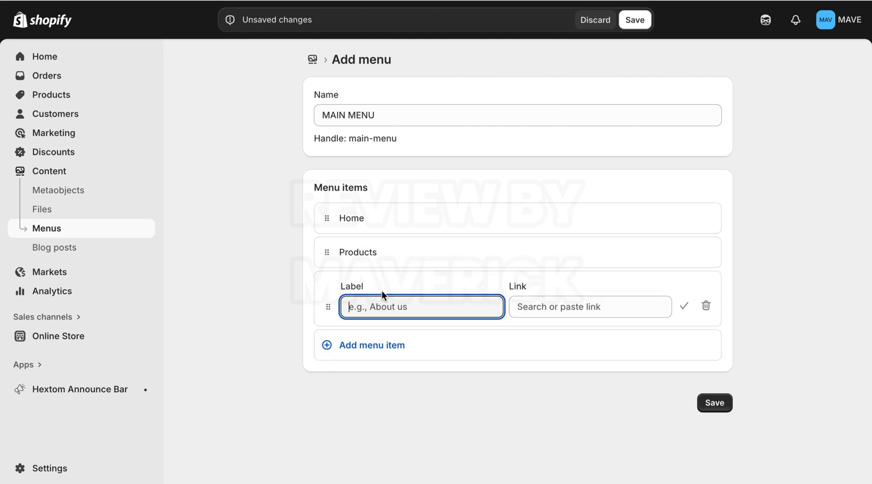
text(Collection)
click(548, 308)
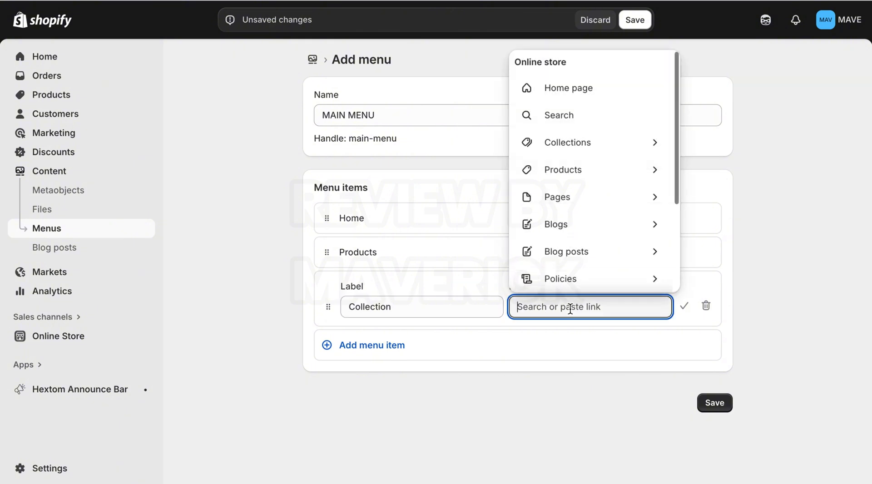
click(593, 145)
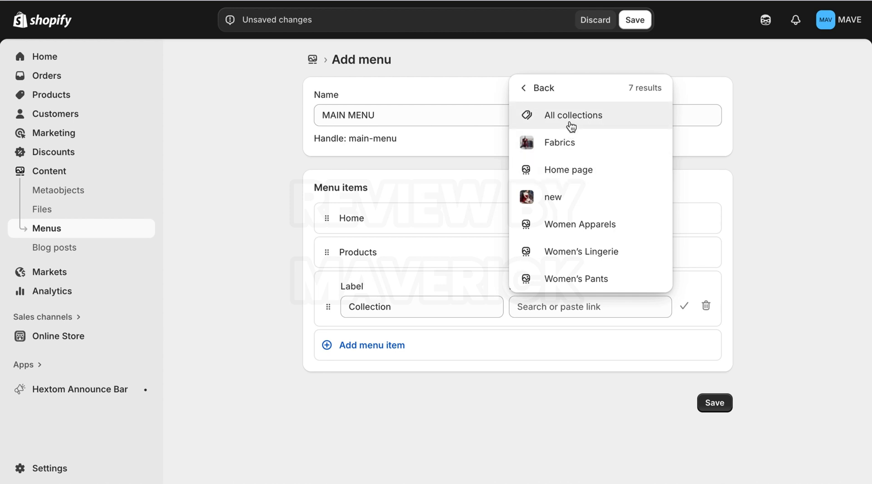
click(570, 123)
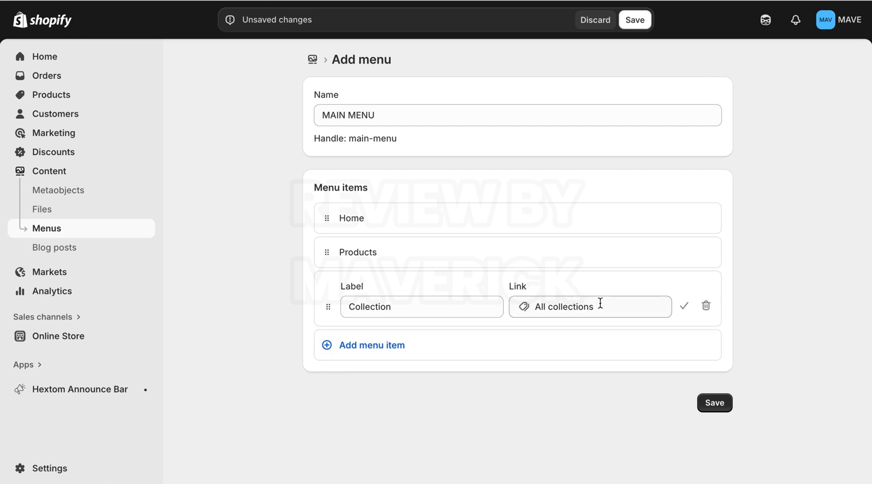
click(684, 306)
Add a menu item labelled "Fabrics" that links to the Fabrics collection
click(374, 321)
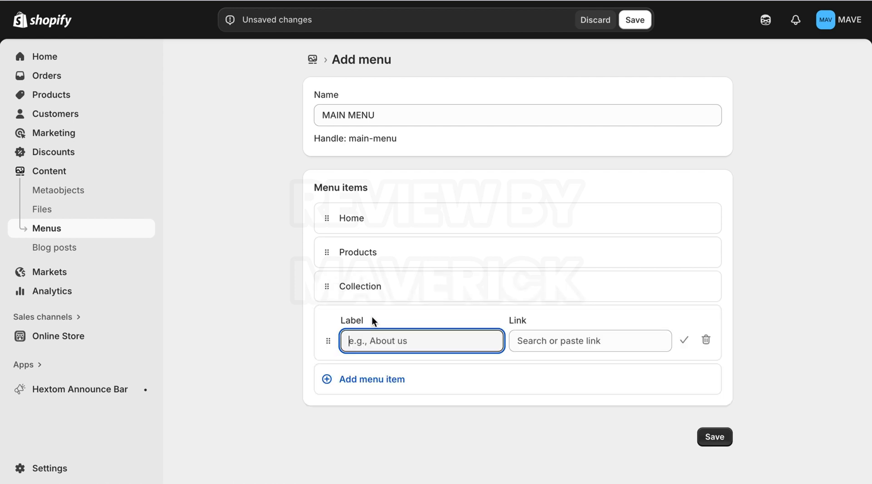
text(Fabrics)
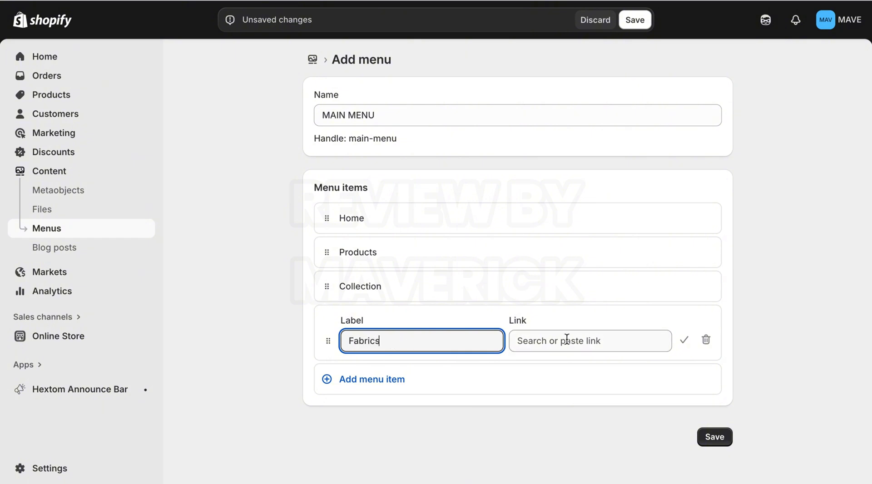
click(564, 340)
click(576, 145)
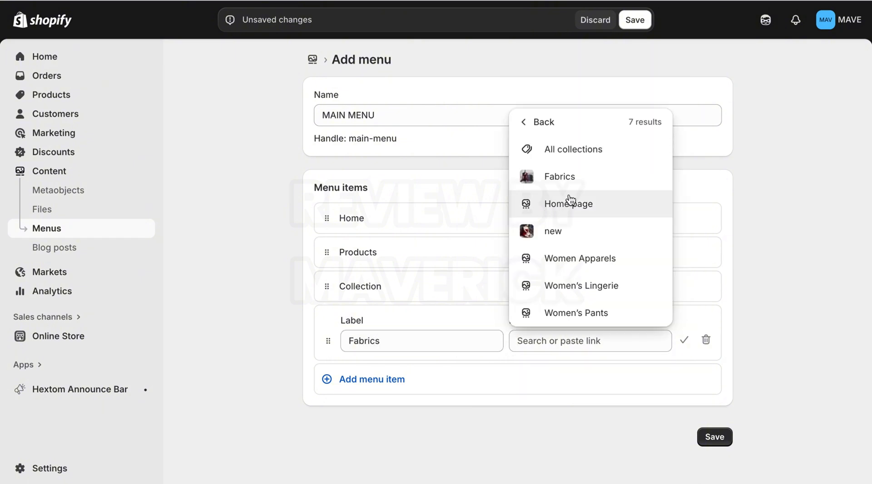
click(565, 178)
click(679, 344)
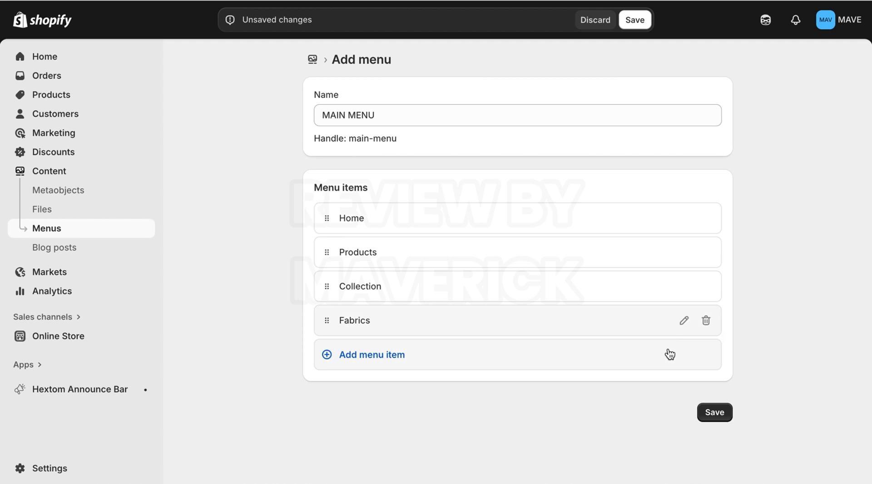
Add a menu item labelled "Pants" that links to the Women's Pants collection
click(363, 353)
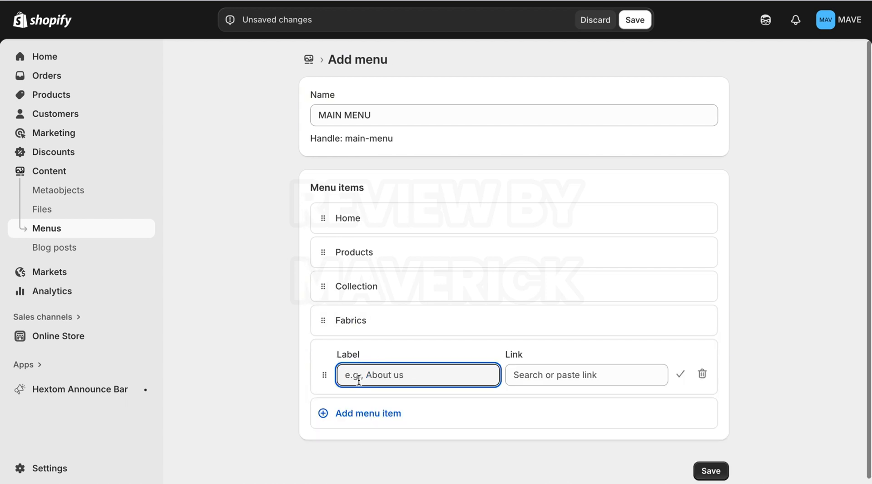
text(Pants)
click(523, 376)
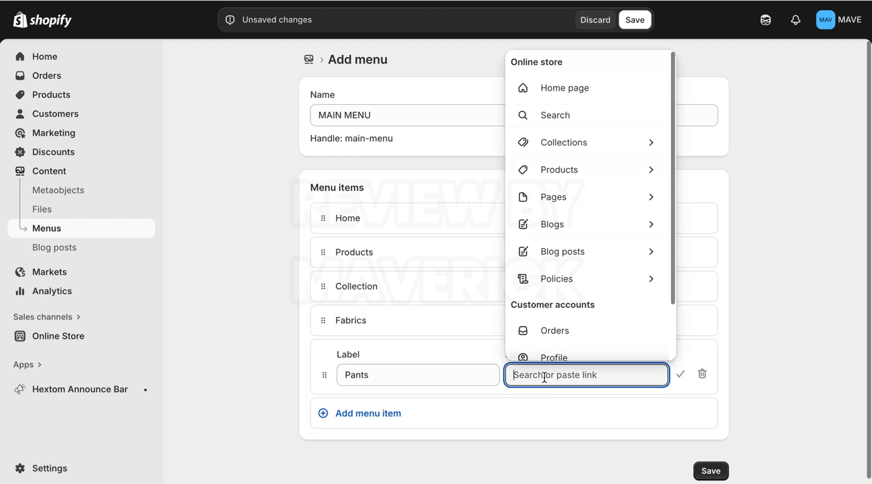
click(569, 141)
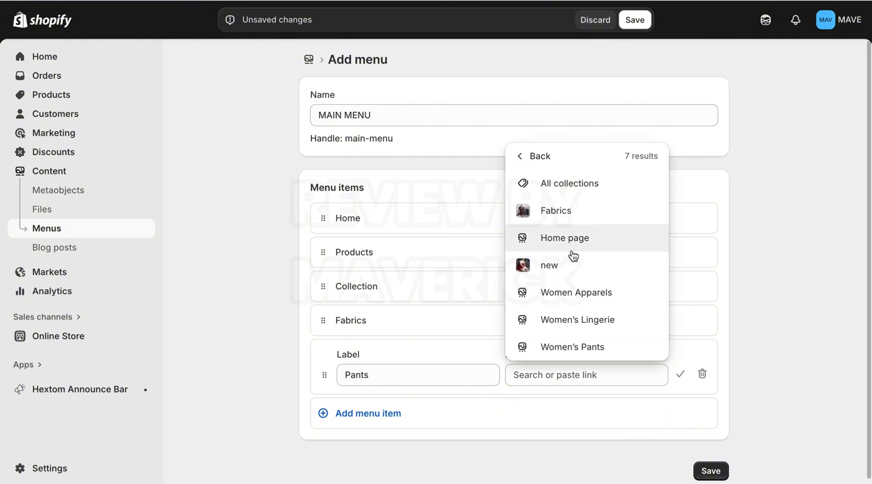
click(581, 348)
click(679, 376)
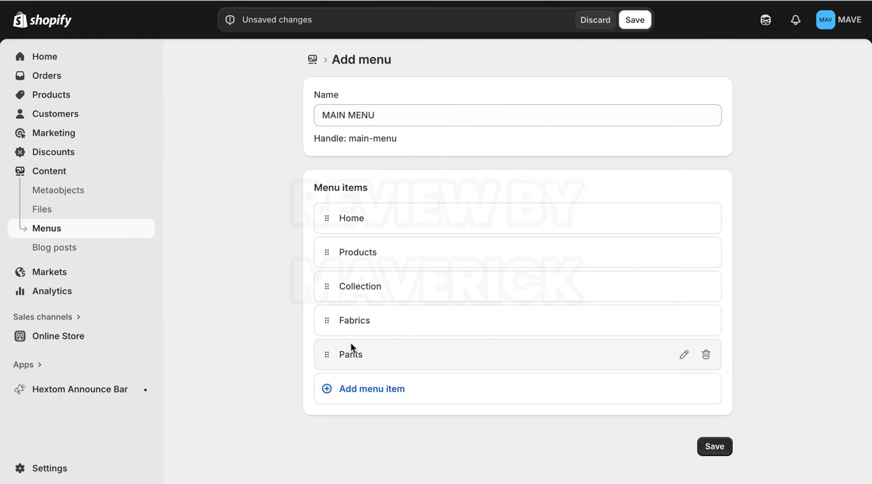
Add a menu item labelled "Lingeries" that links to the Women's Lingerie collection
click(343, 389)
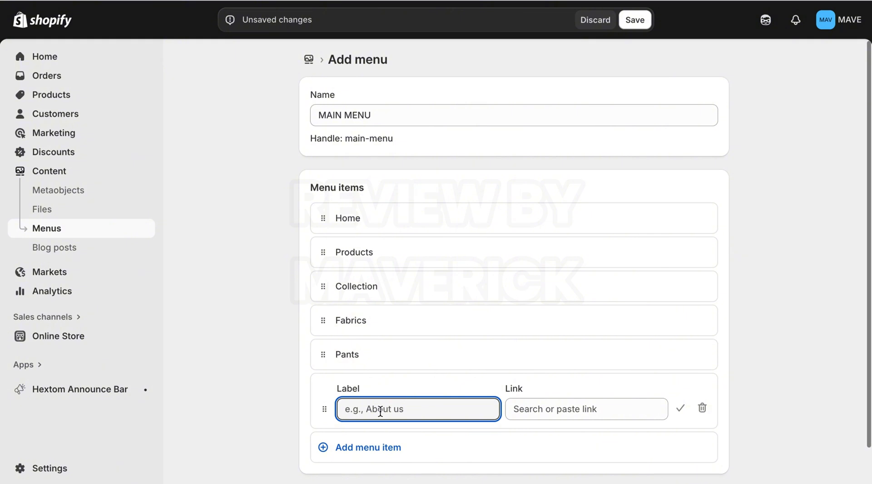
text(Lingeries)
click(522, 409)
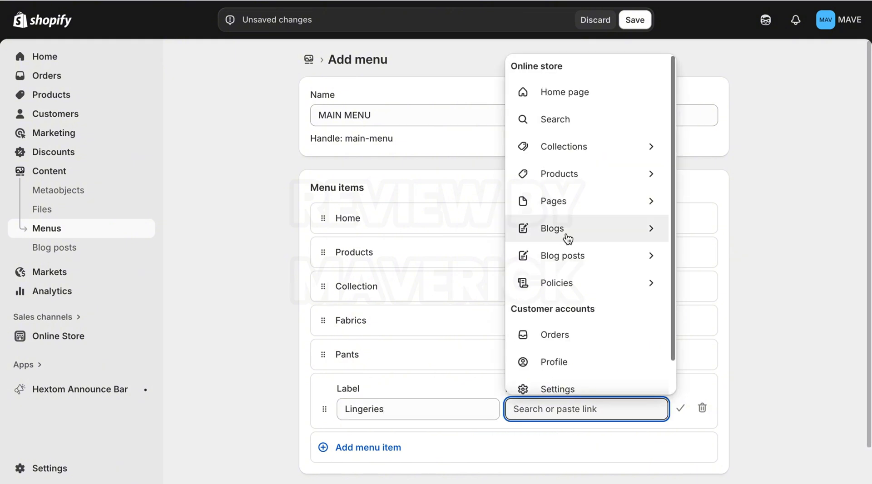
click(571, 143)
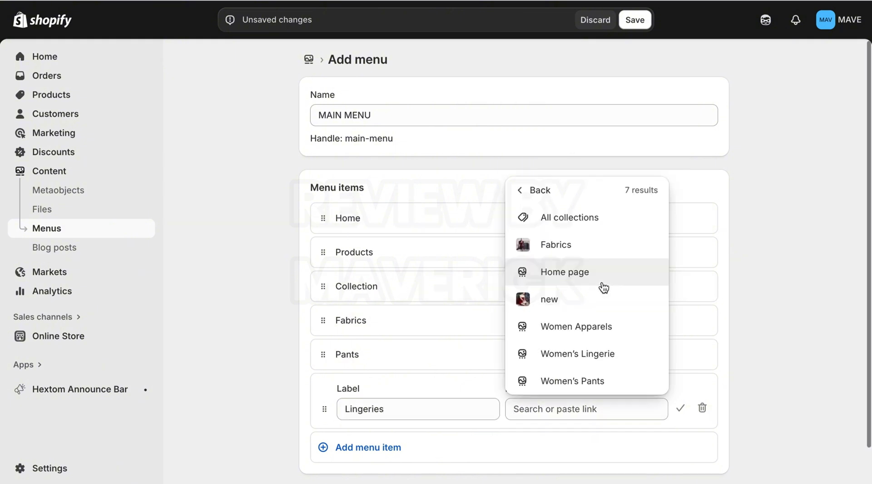
click(591, 357)
click(681, 411)
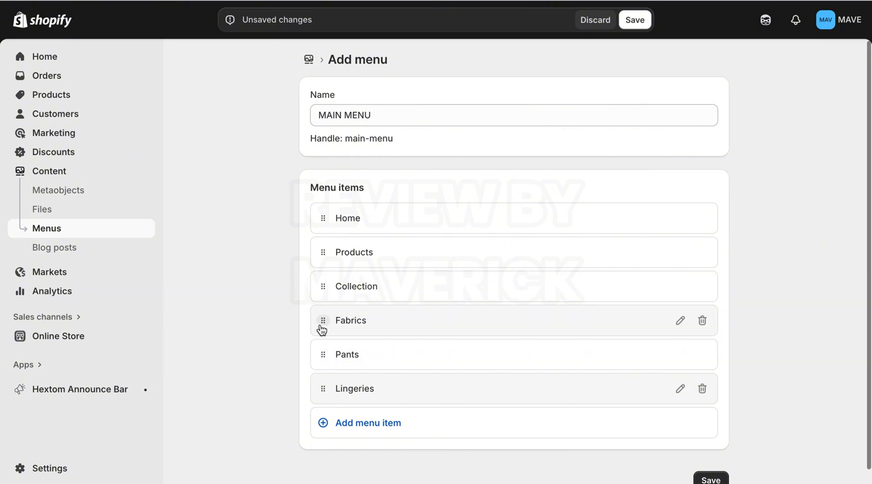
Nest the Fabrics, Pants and Lingeries menu items under Collection as its submenu items
drag(325, 323, 437, 309)
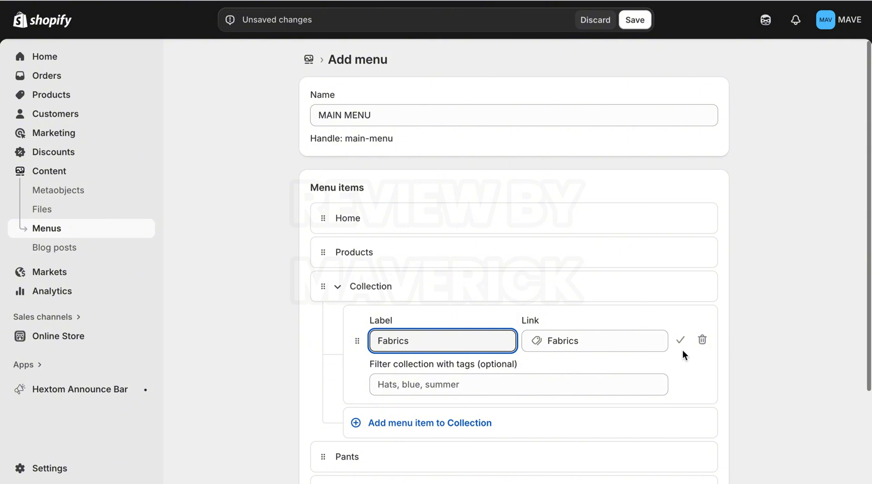
click(681, 346)
drag(320, 389, 335, 354)
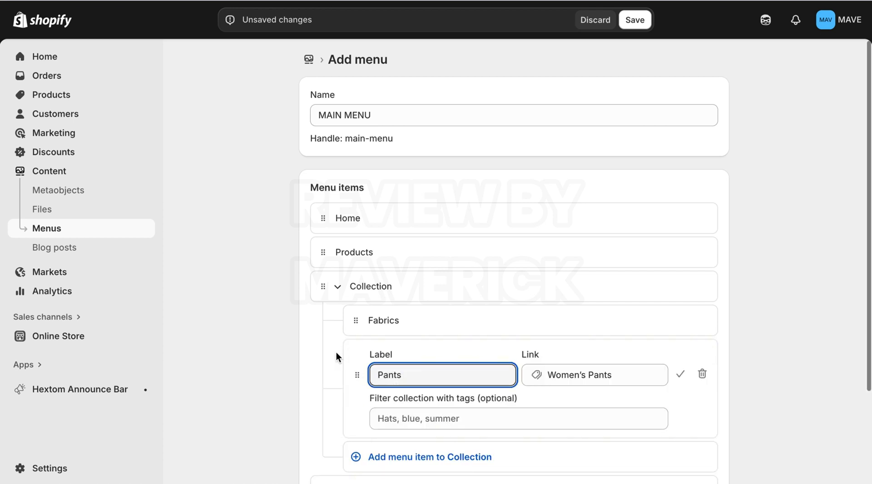
click(679, 373)
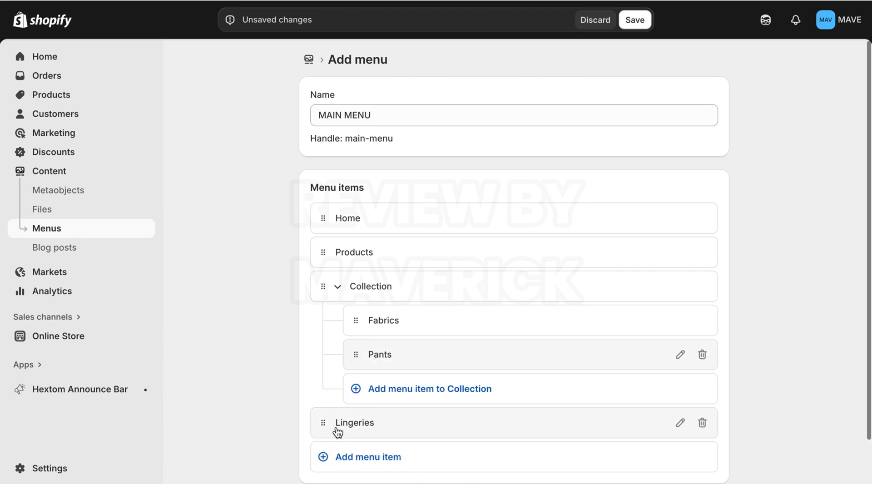
drag(326, 429, 367, 390)
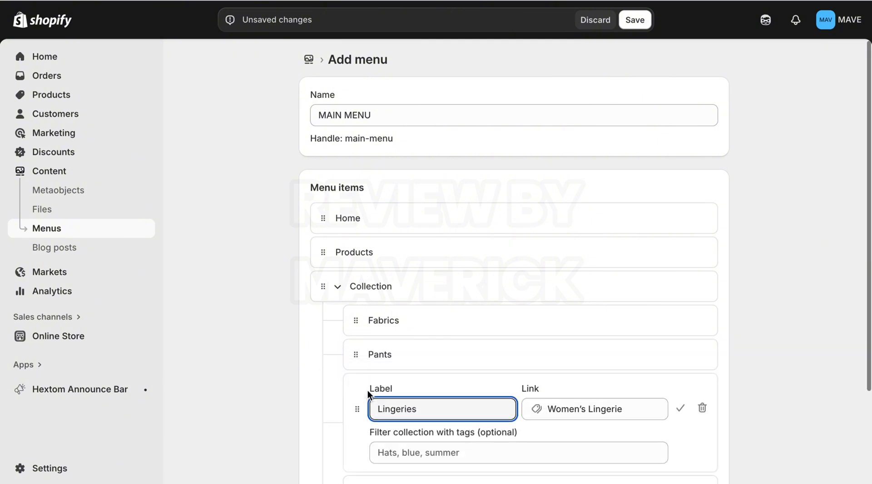
click(683, 408)
Rename the menu to "MAIN MENU 2" and save it
scroll(869, 307, down, 1)
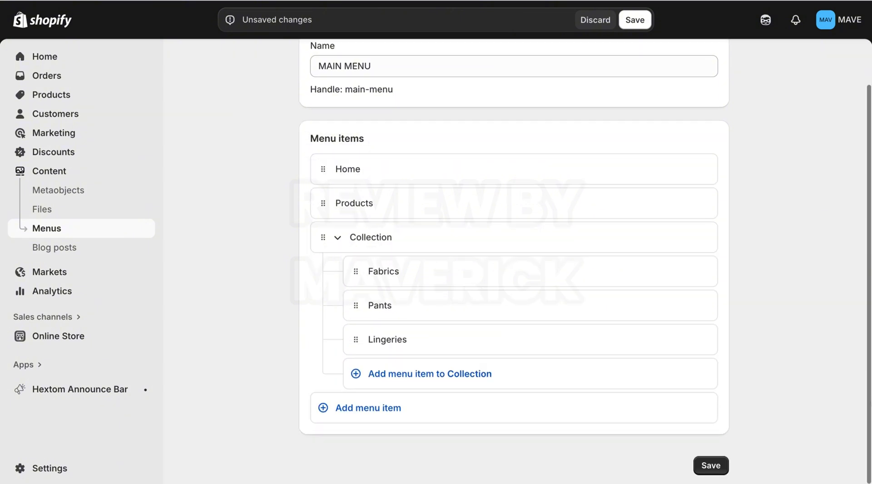
scroll(869, 389, up, 2)
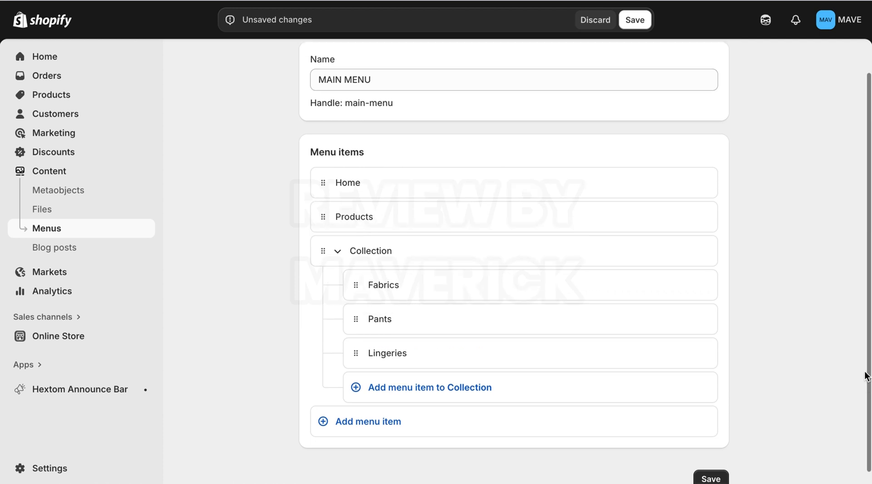
click(390, 108)
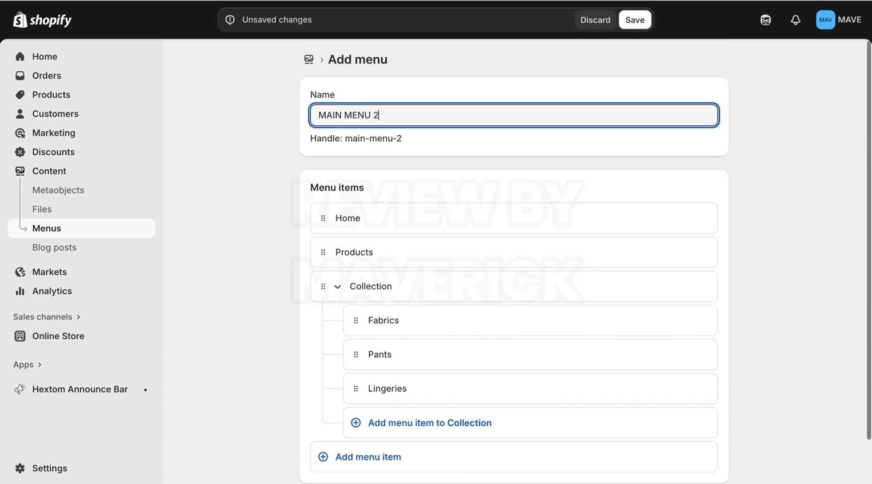
drag(866, 172, 867, 230)
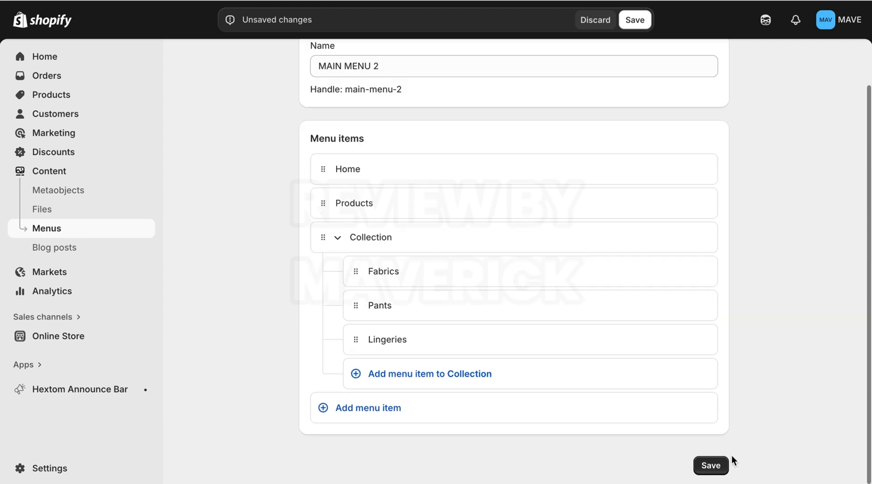
click(716, 468)
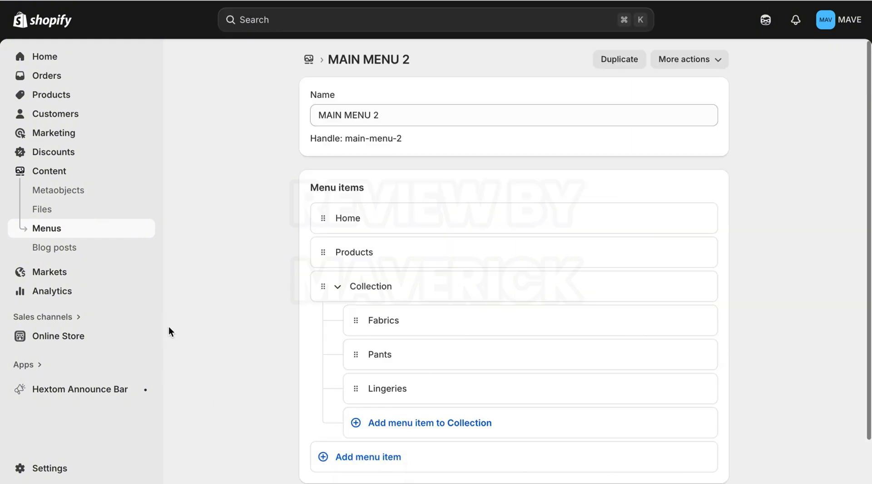
Open the online store's current Horizon theme for customization and hide the announcement bar on the home page
click(100, 336)
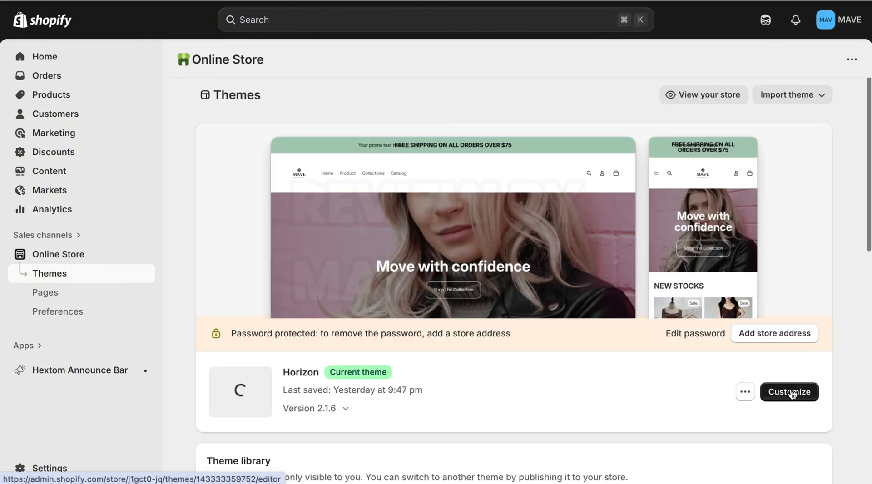
click(791, 392)
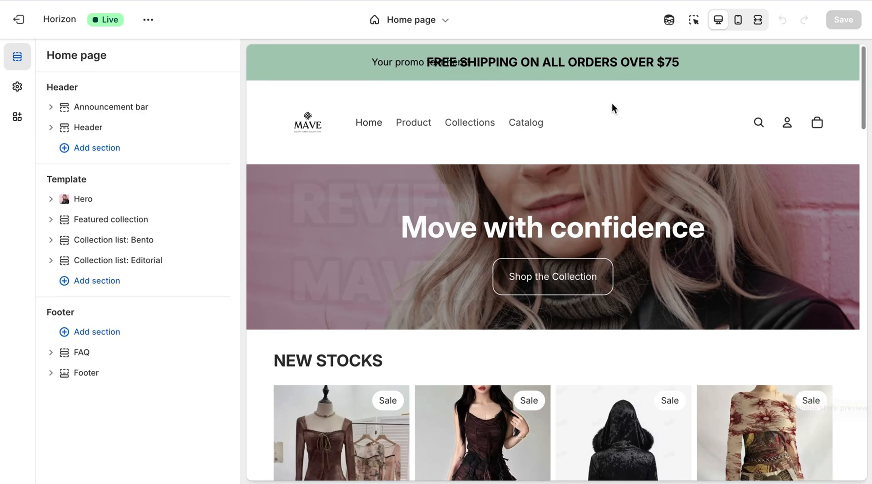
click(211, 107)
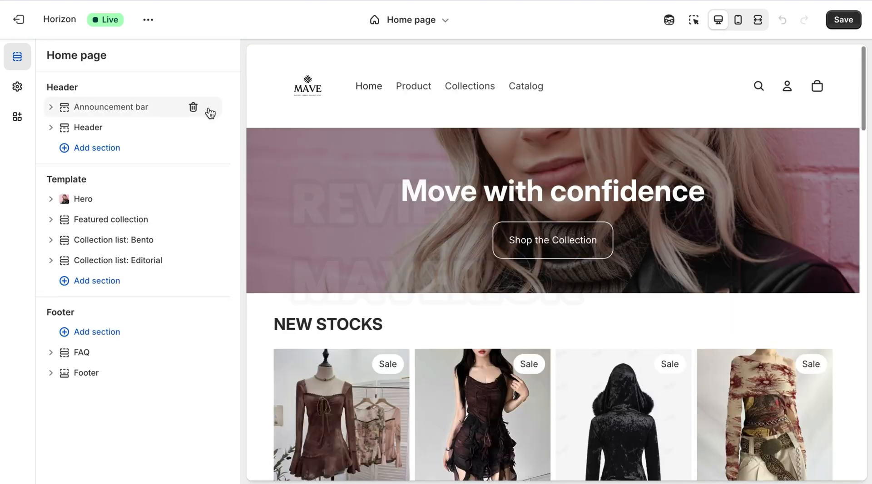
Replace the header's menu with MAIN MENU 2 and preview the Collection submenu on the home page
click(122, 132)
click(388, 93)
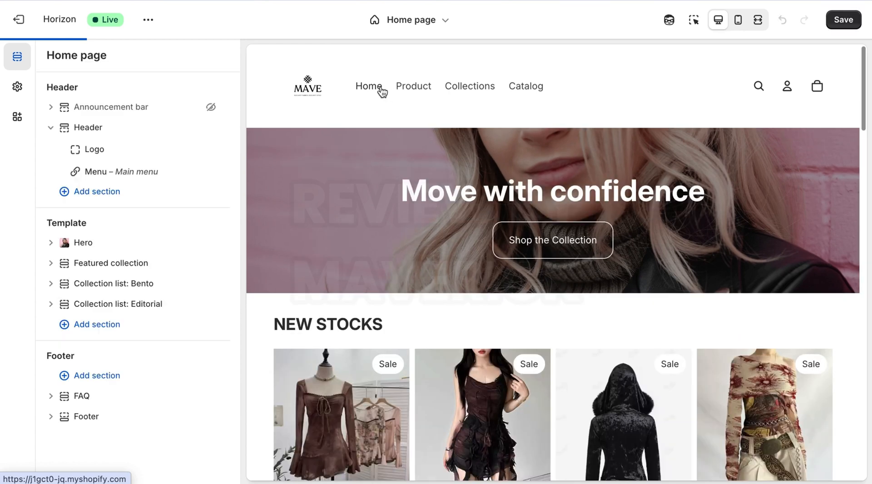
click(117, 172)
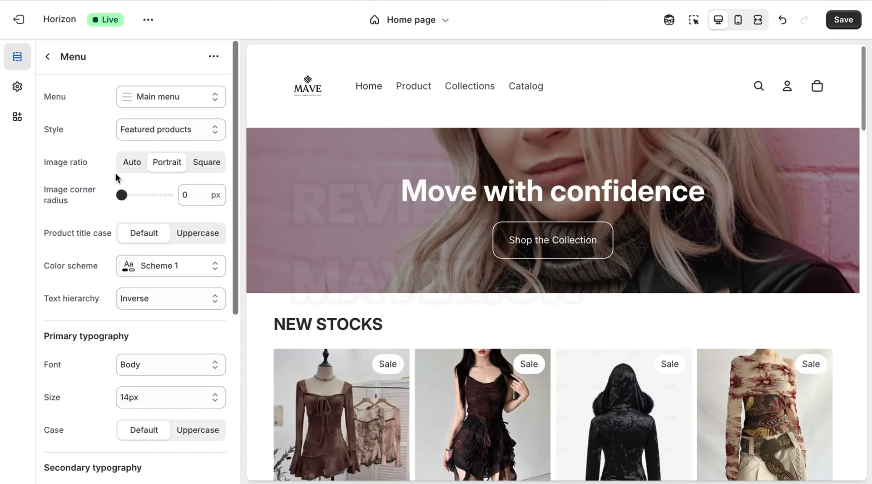
click(179, 98)
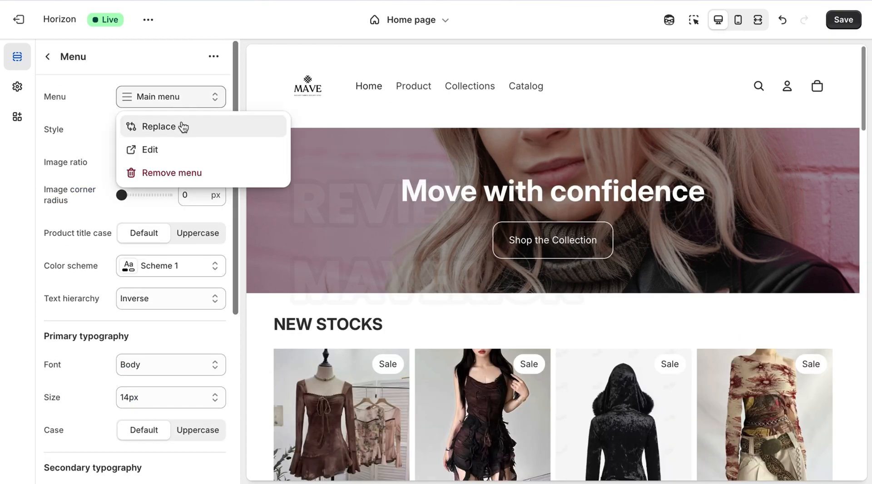
click(182, 123)
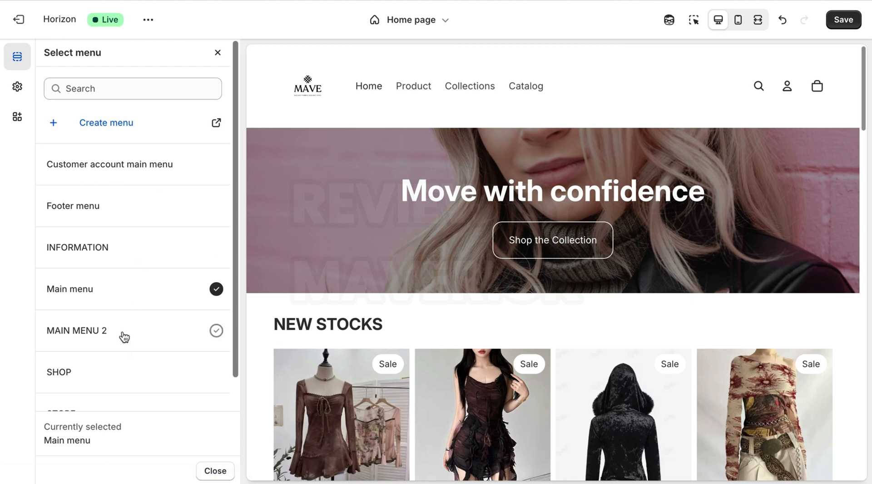
click(121, 337)
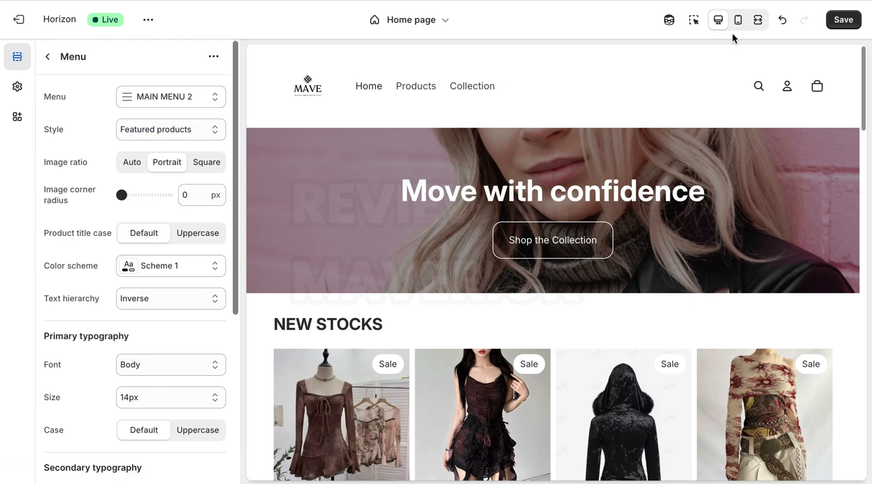
mouse_move(468, 92)
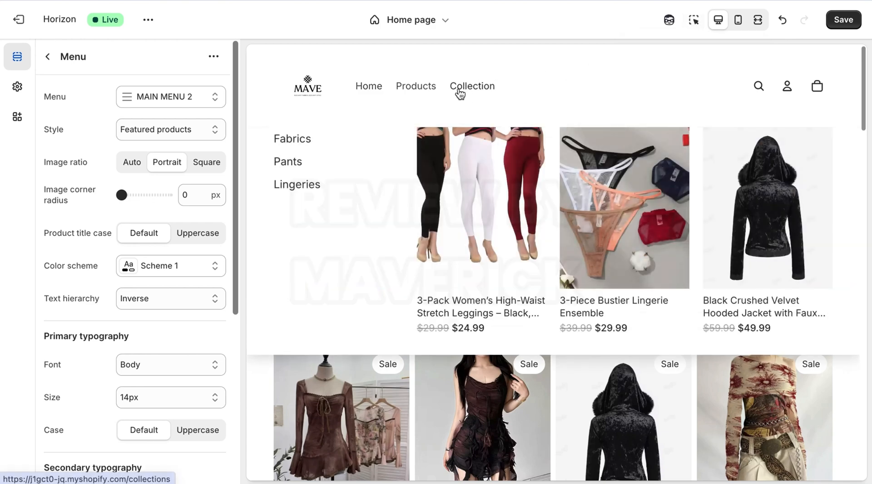